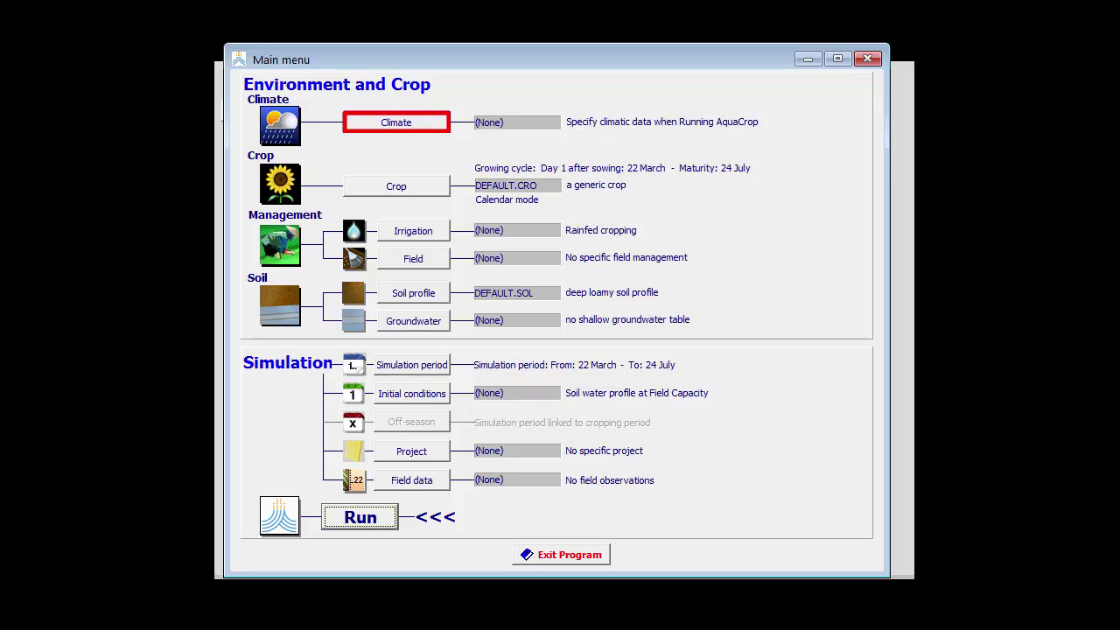
# - Choose Foggia.CLI (Foggia, Italy, 1 Jan 2000–31 Dec 2001) as the climate file and return to the main menu
pyautogui.click(411, 125)
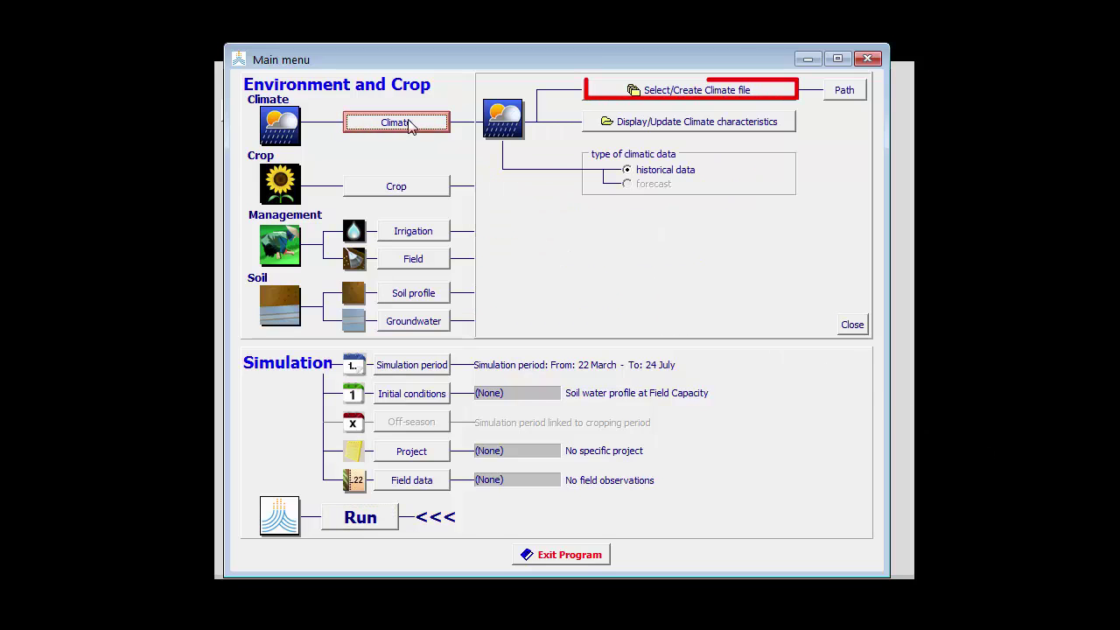
pyautogui.click(675, 92)
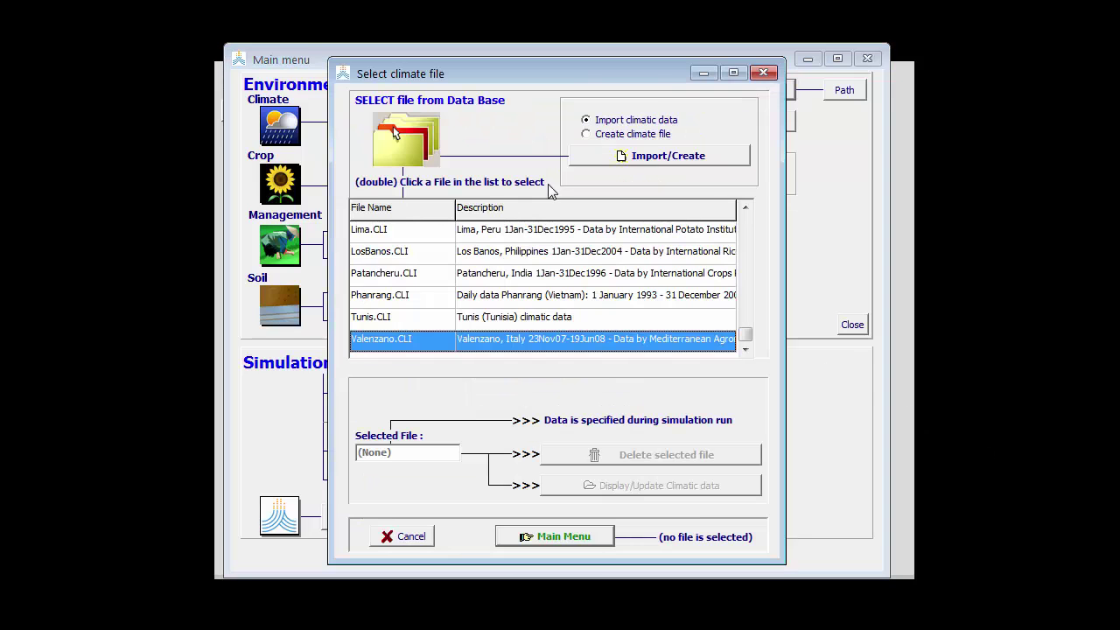
pyautogui.click(391, 318)
pyautogui.press('Down')
pyautogui.press('Up')
pyautogui.press('Up')
pyautogui.press('Up')
pyautogui.press('Up')
pyautogui.press('Up')
pyautogui.press('Up')
pyautogui.press('Up')
pyautogui.press('Up')
pyautogui.press('Up')
pyautogui.press('Up')
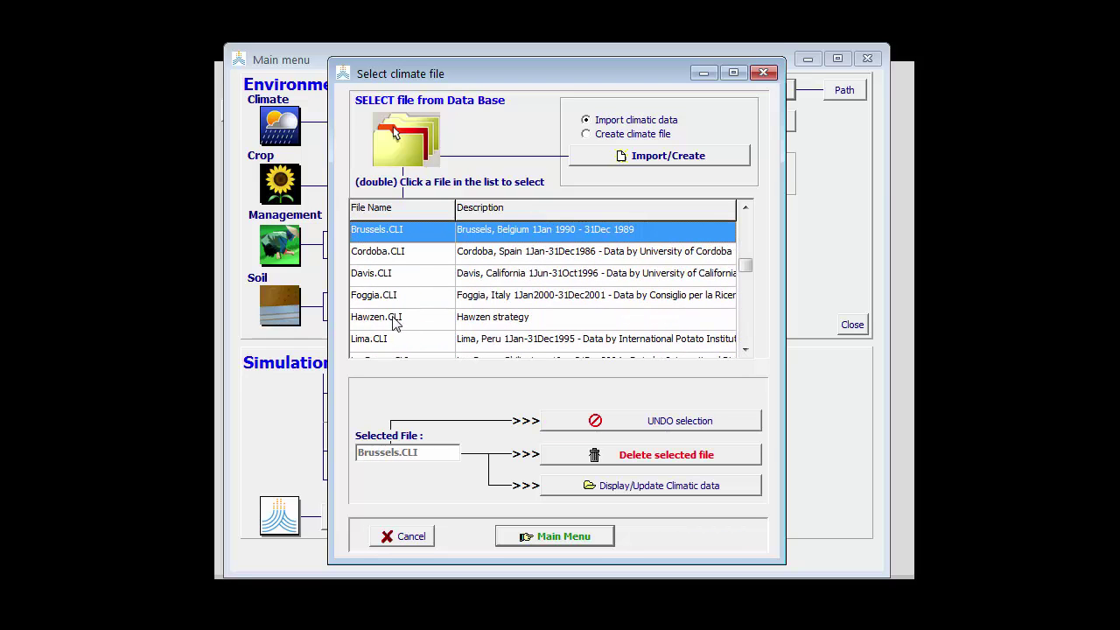
pyautogui.click(407, 296)
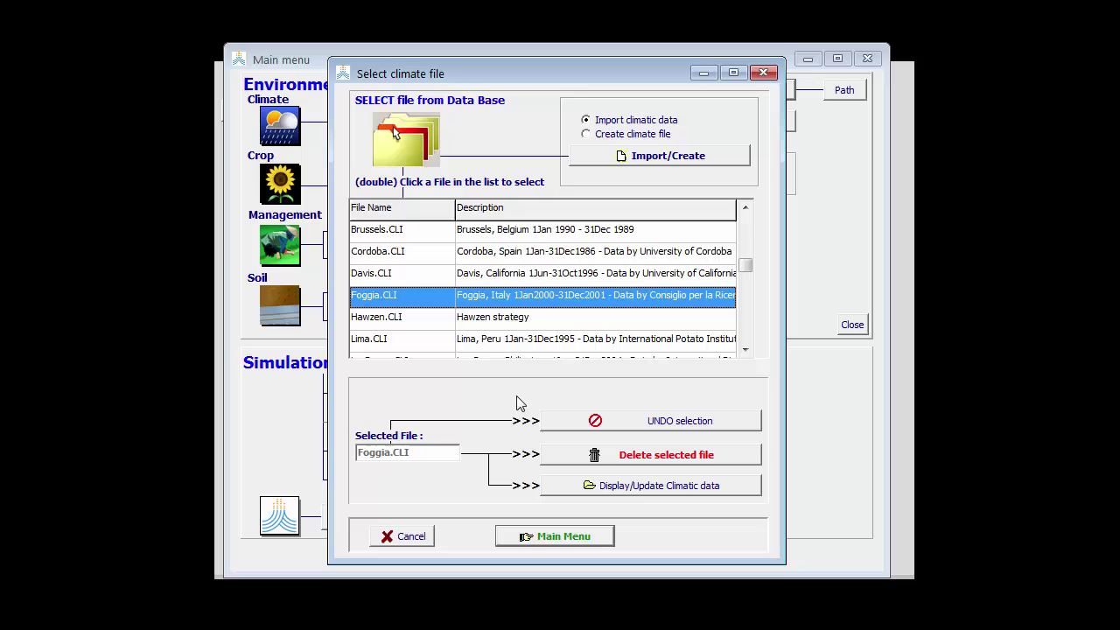
pyautogui.click(579, 536)
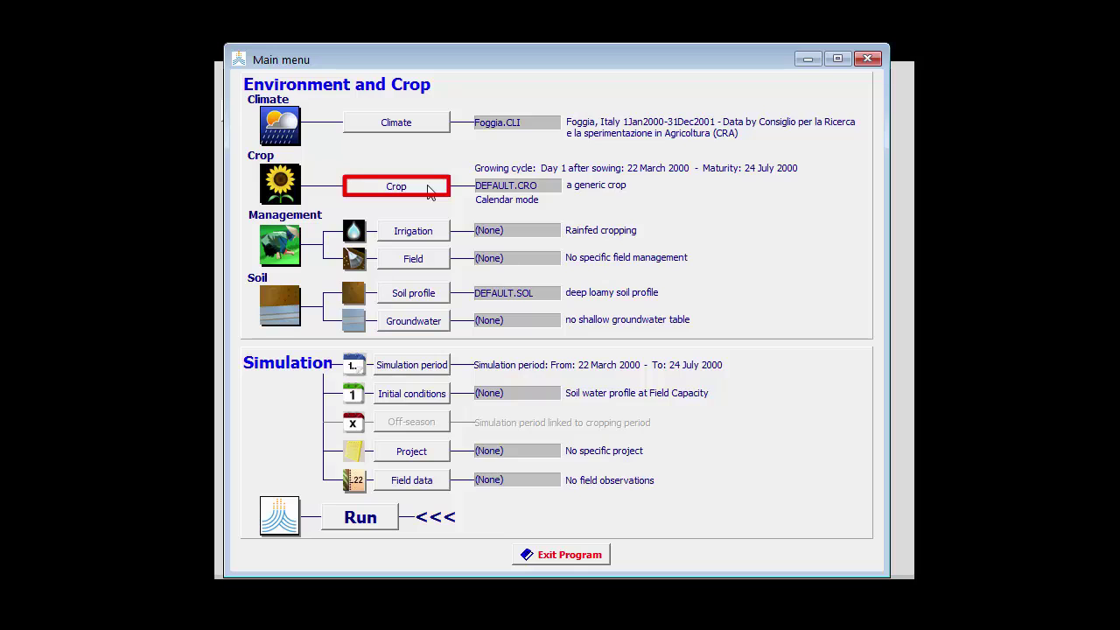
# - Select Tomato.CRO as the crop file
pyautogui.click(429, 188)
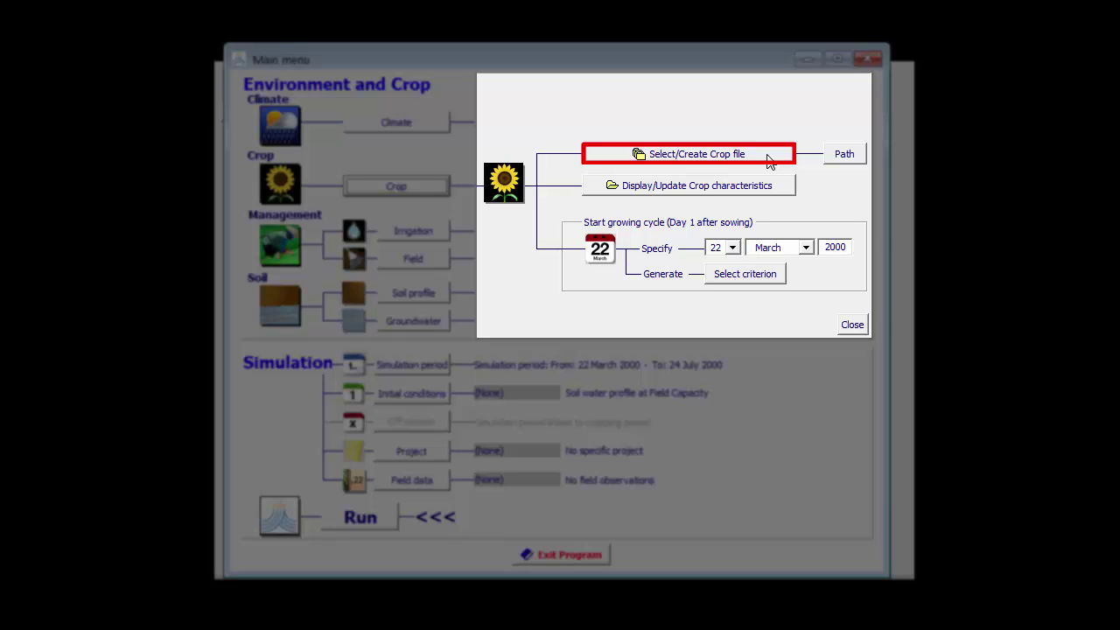
pyautogui.click(767, 158)
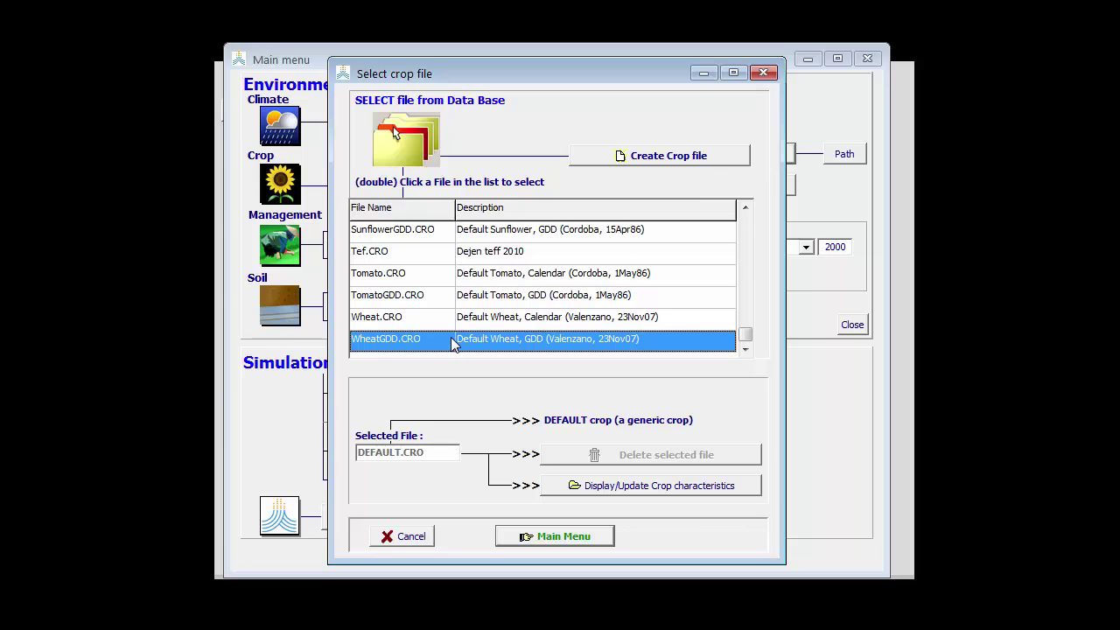
pyautogui.click(395, 280)
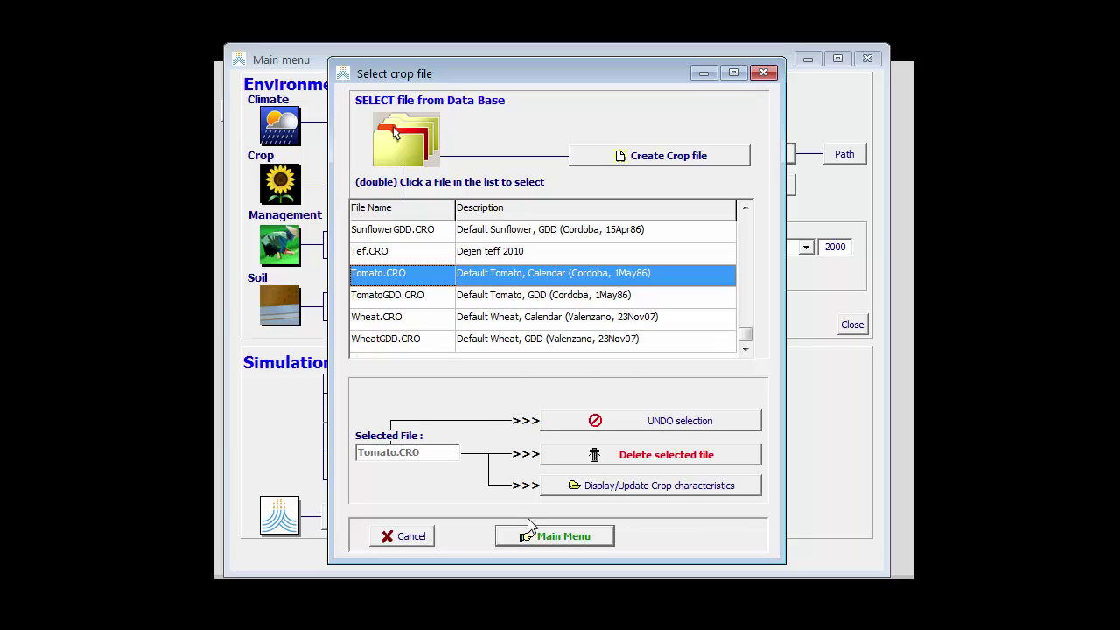
pyautogui.click(546, 538)
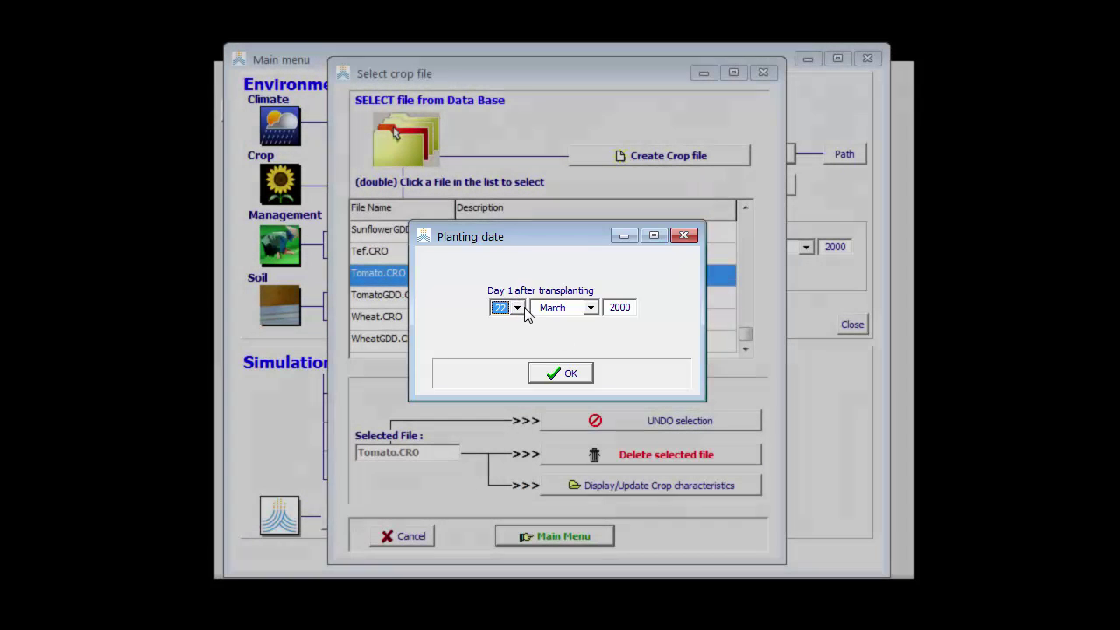
# - Set the tomato planting date to 1 April
pyautogui.click(517, 308)
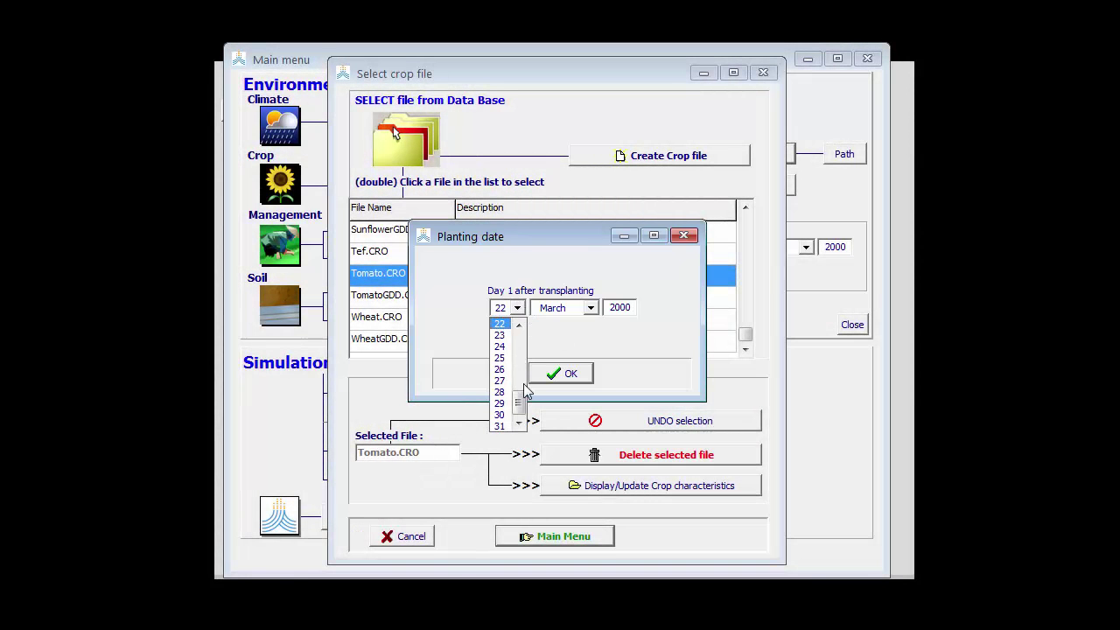
pyautogui.moveTo(523, 409); pyautogui.dragTo(517, 332)
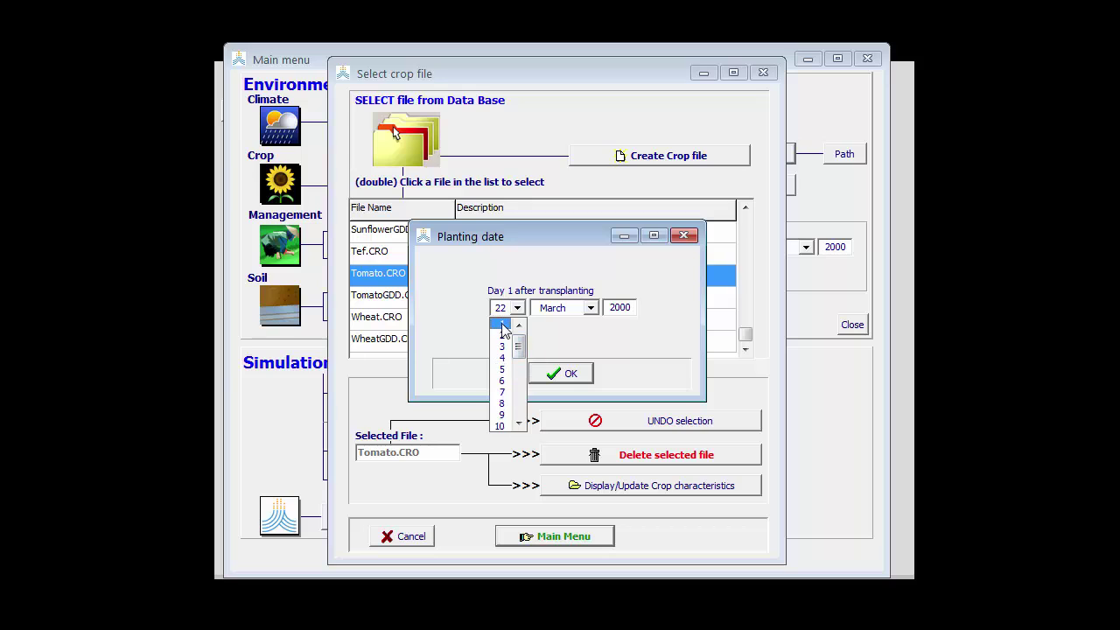
pyautogui.click(500, 324)
pyautogui.click(590, 309)
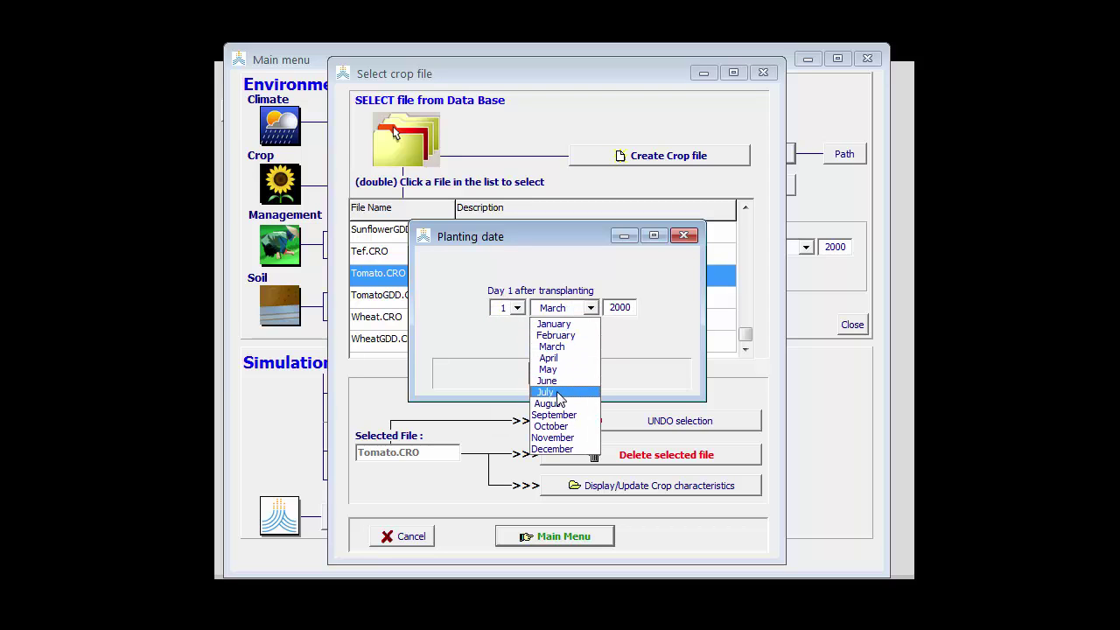
pyautogui.click(548, 357)
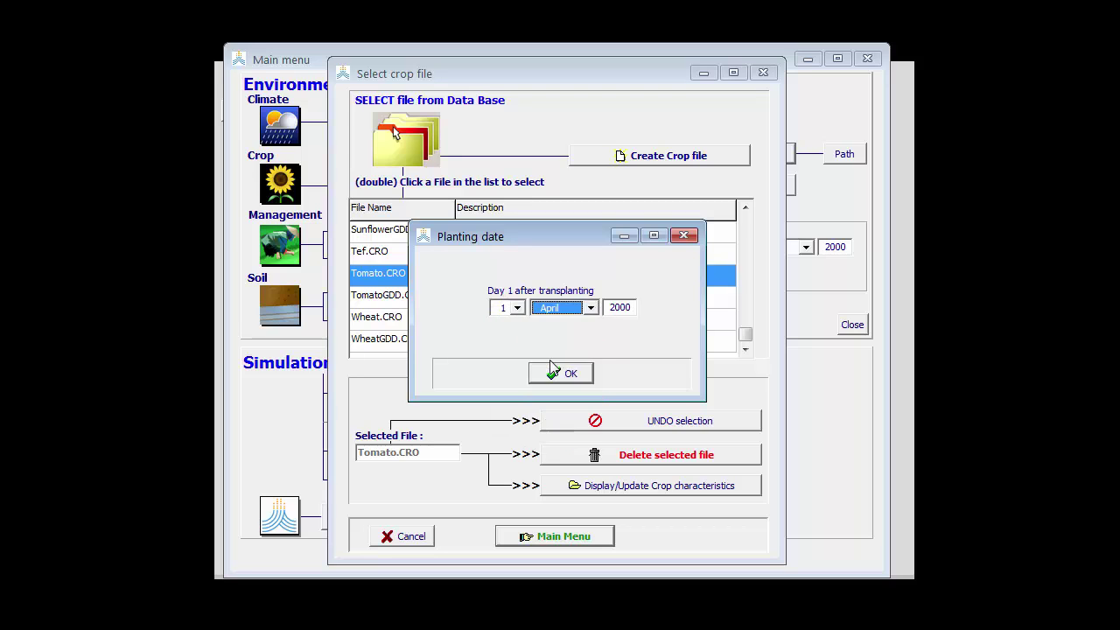
# - Confirm the 1 April 2000 planting date and return to the Tomato crop options
pyautogui.click(561, 374)
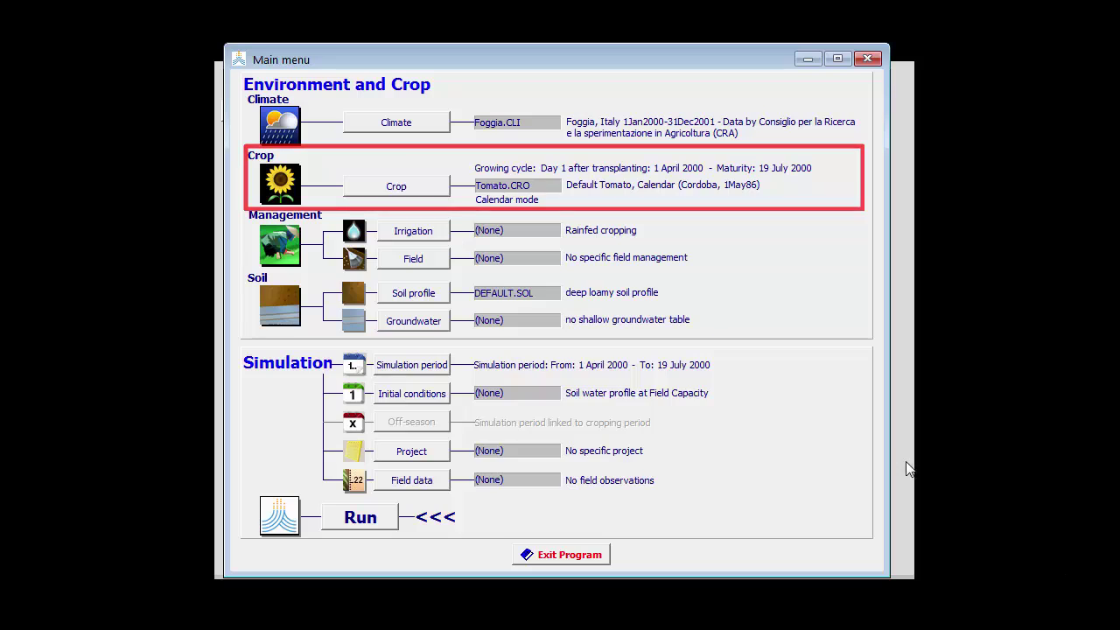
pyautogui.click(399, 189)
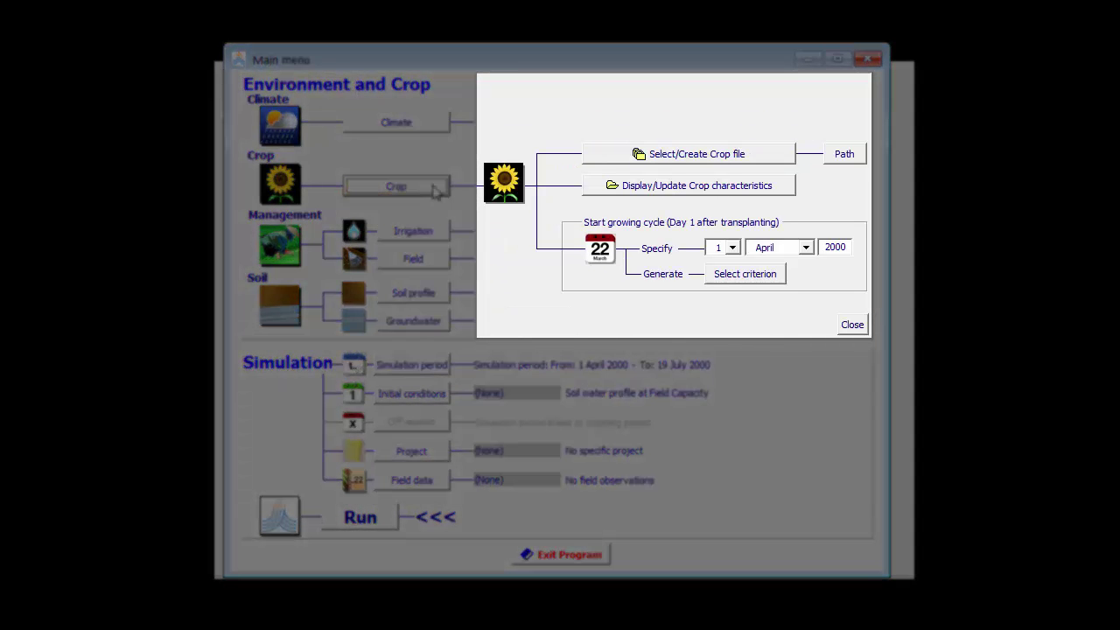
pyautogui.click(690, 196)
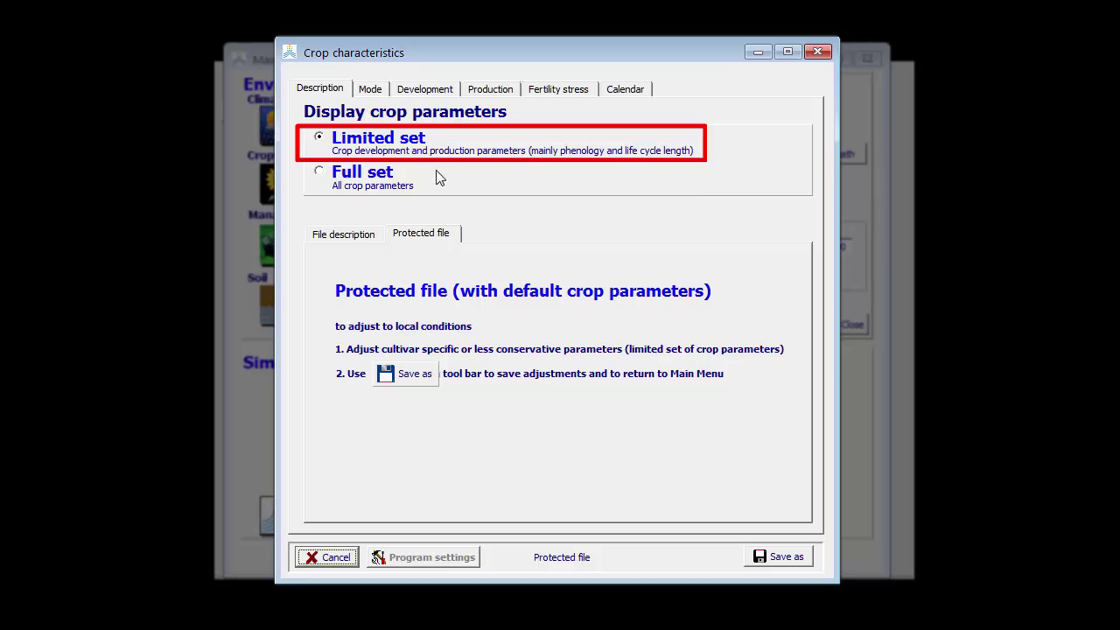
# - Switch the tomato crop to the Full set of parameters and view the white/silver edit-field explanation
pyautogui.click(322, 178)
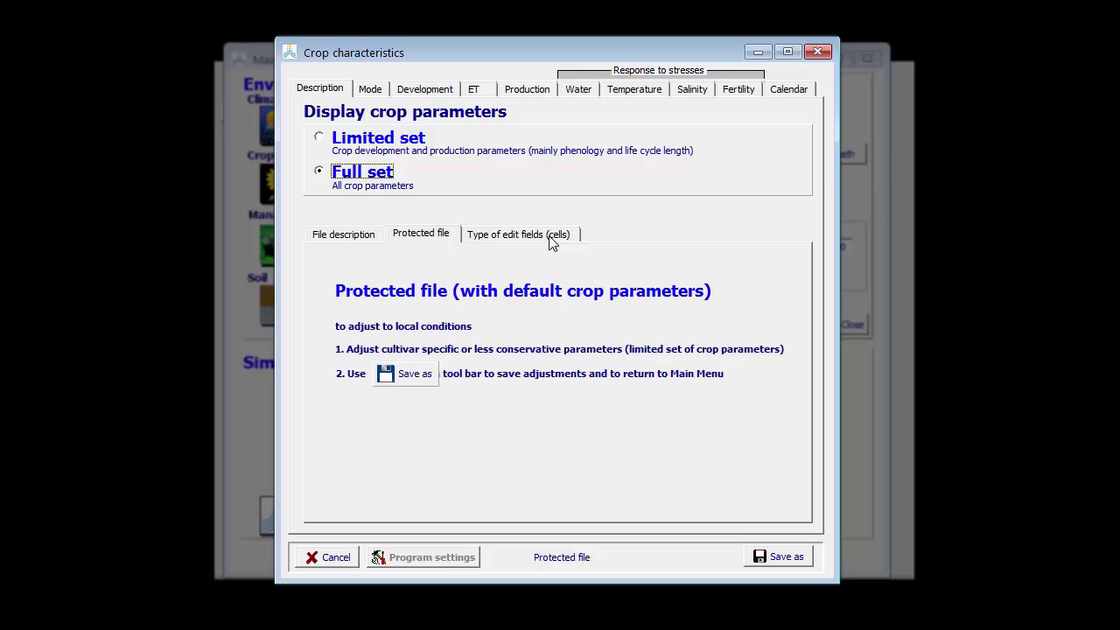
pyautogui.click(552, 243)
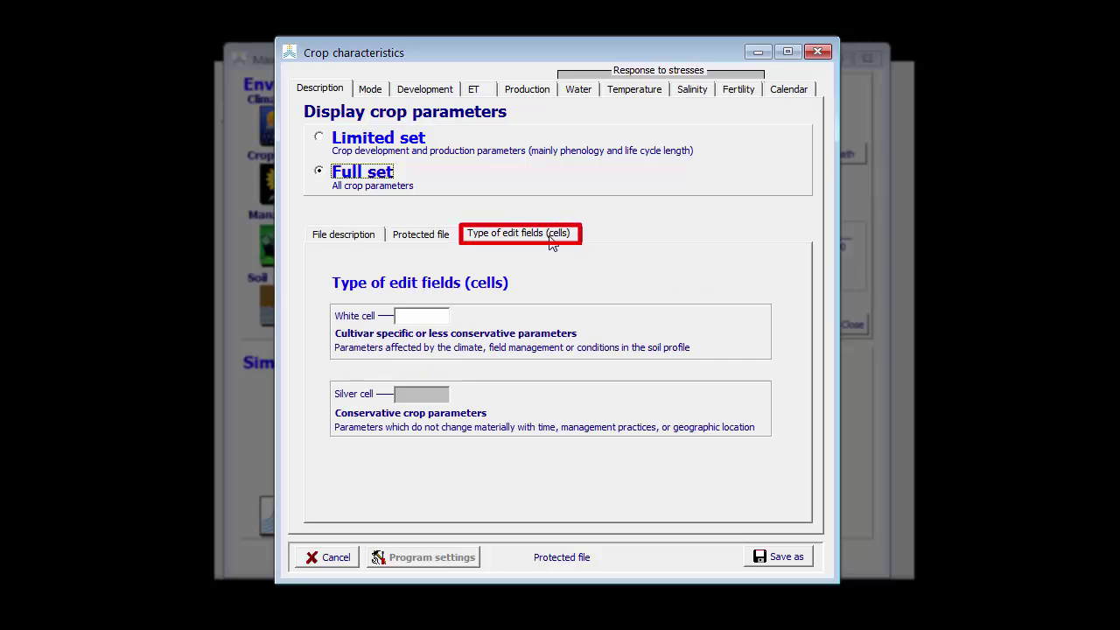